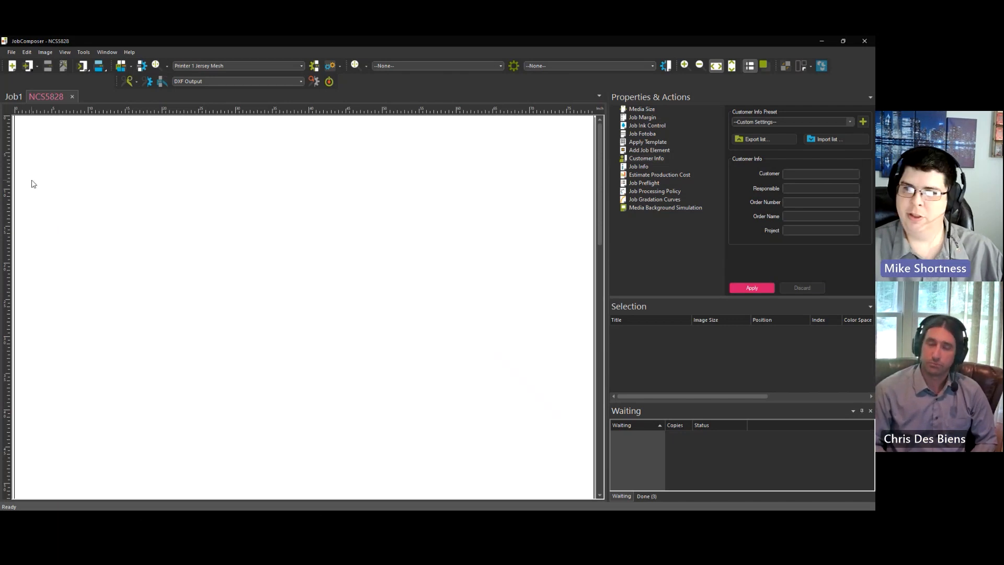
- Open the printer-dependent named color assignment and check the swatch book dE values of Ergosoft_Orange and Ergosoft_Red
click(99, 67)
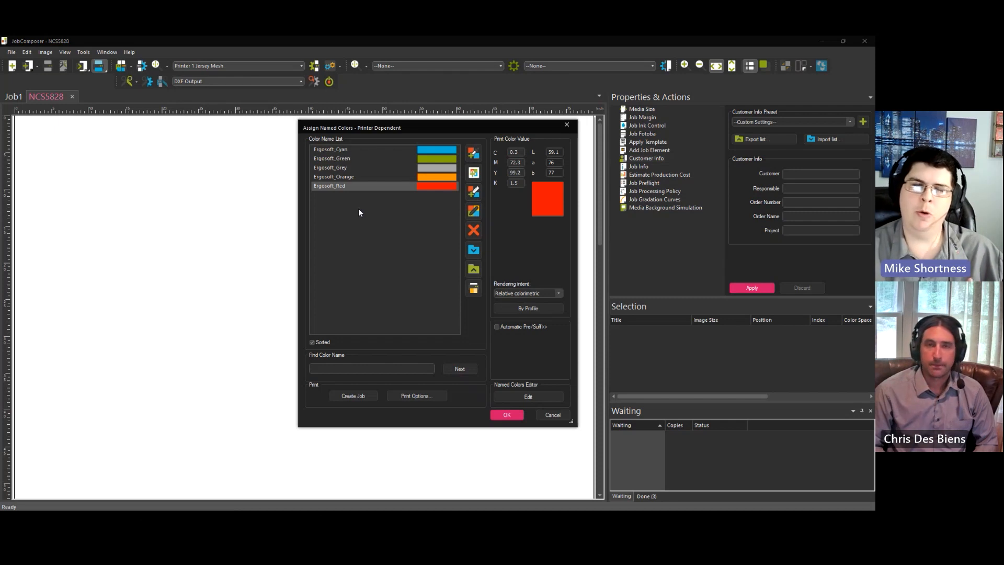
click(474, 174)
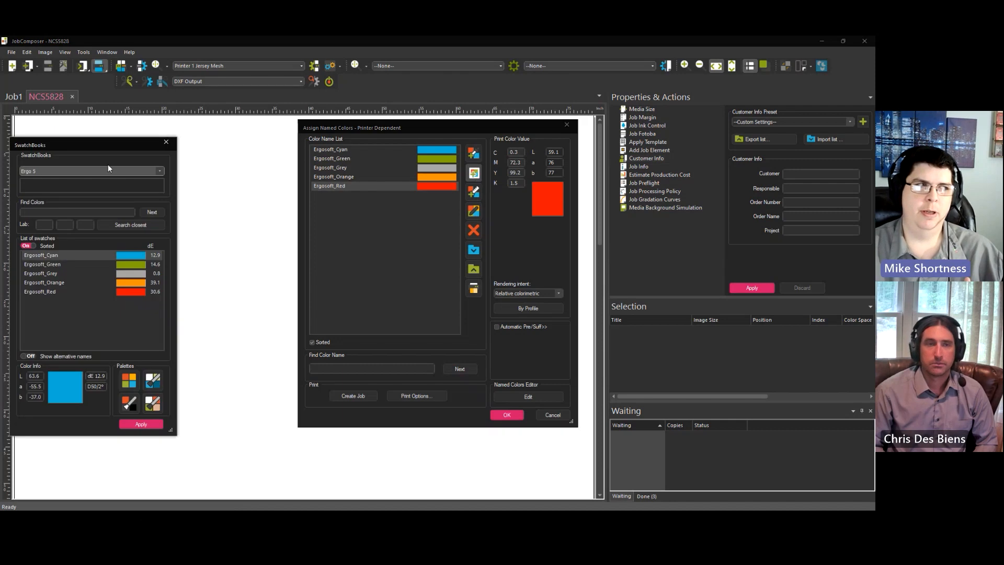
drag(119, 145, 219, 124)
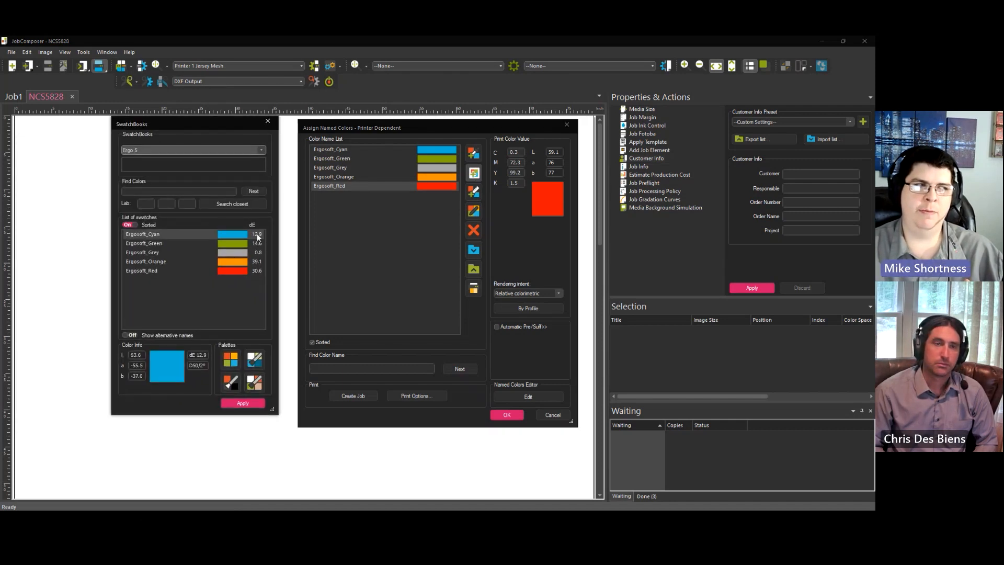
click(254, 262)
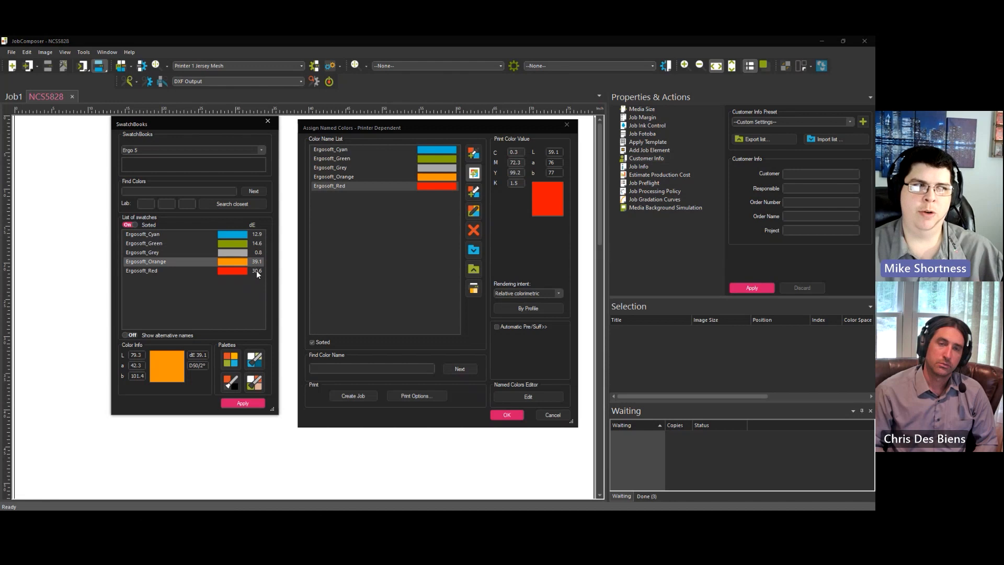
click(255, 271)
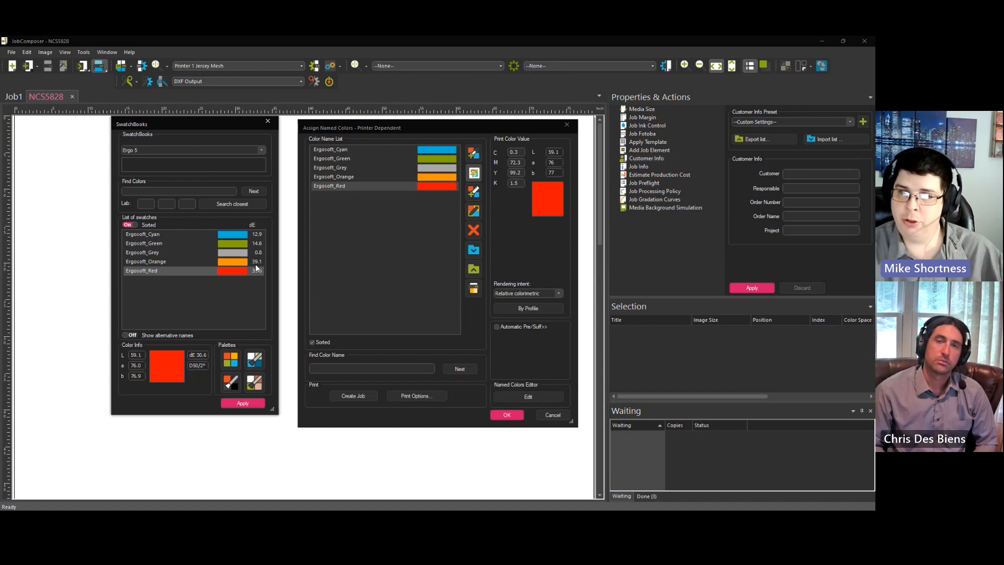
click(263, 123)
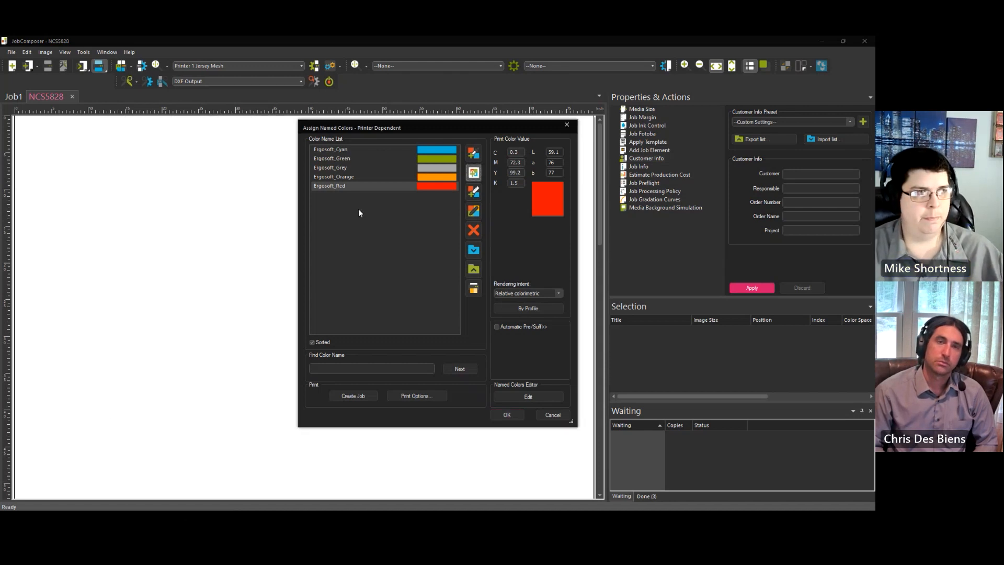
- Select Ergosoft_Orange in the color name list and start Print Similar Colors for it
drag(391, 127, 347, 128)
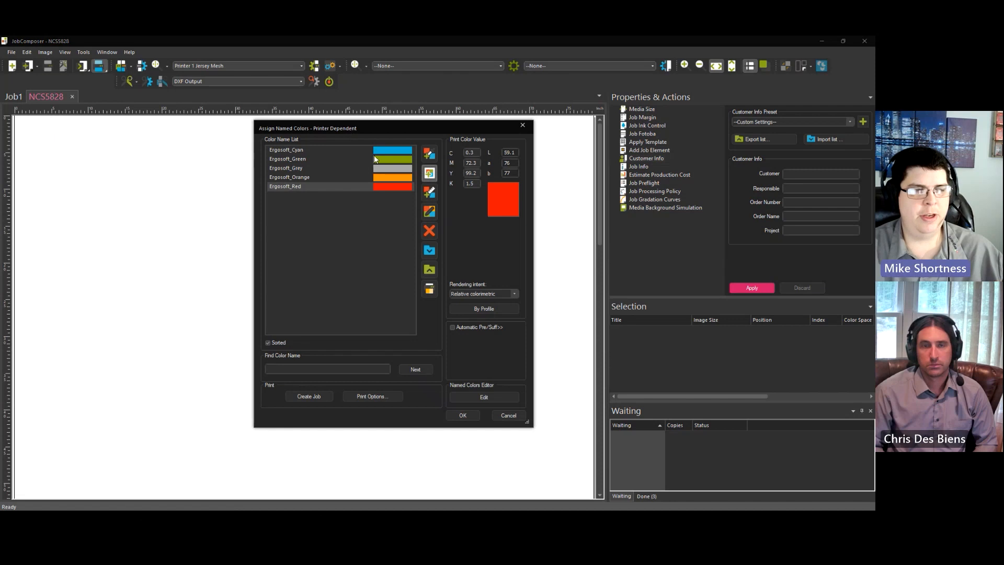
click(315, 177)
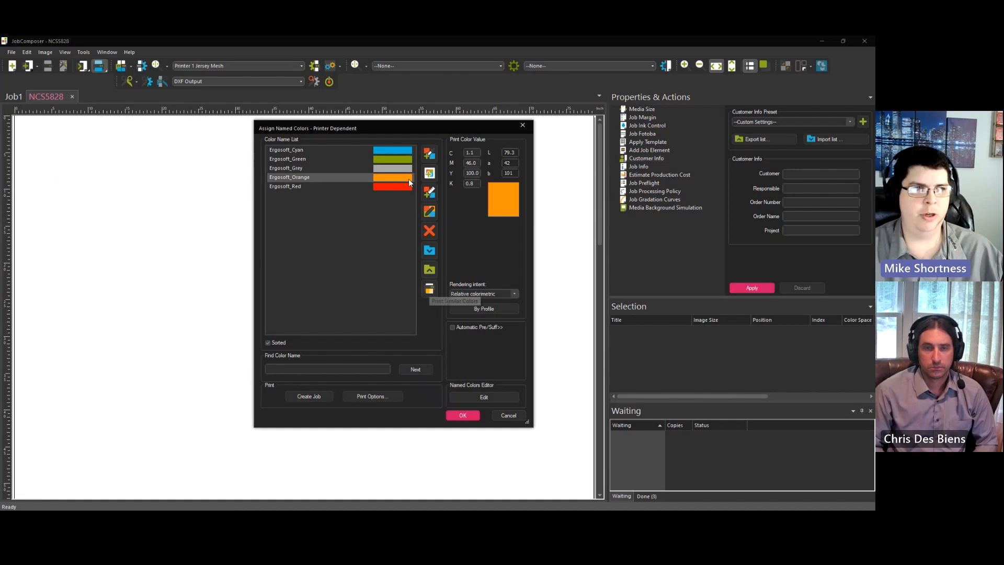
drag(410, 128, 472, 128)
click(212, 269)
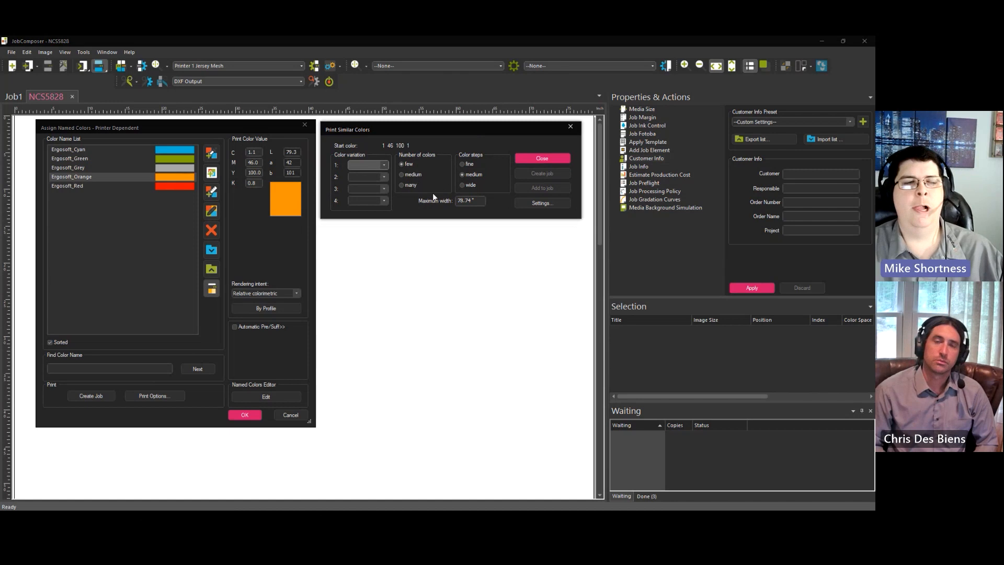
- Create a new job of similar colors for Ergosoft_Orange, varying M with many colors in fine steps
click(384, 166)
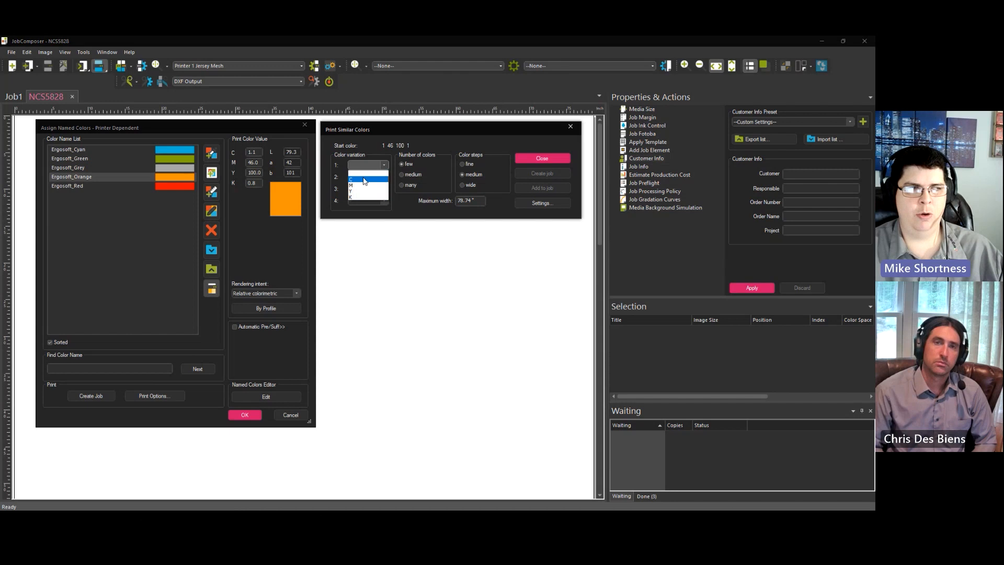
click(377, 137)
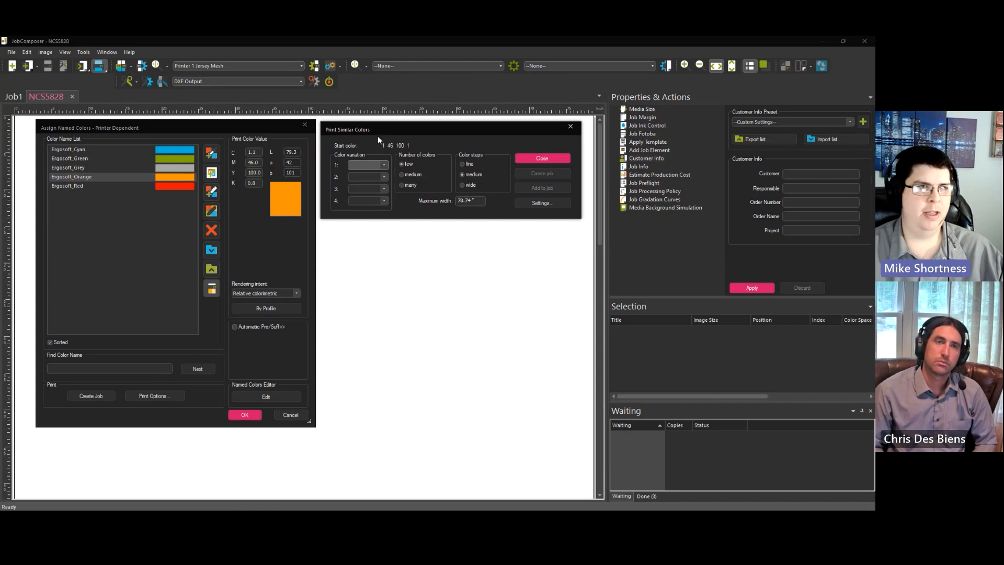
click(385, 164)
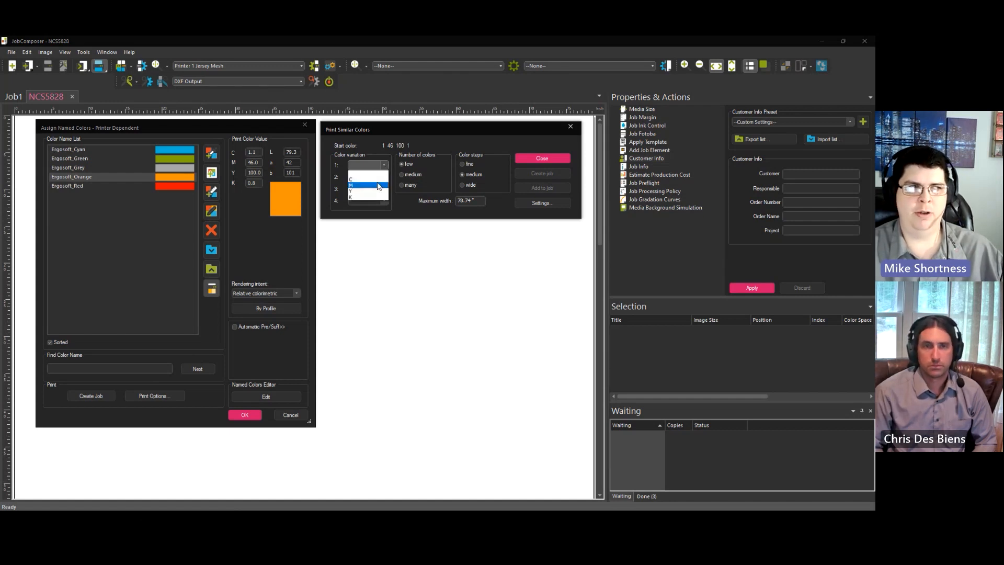
click(378, 182)
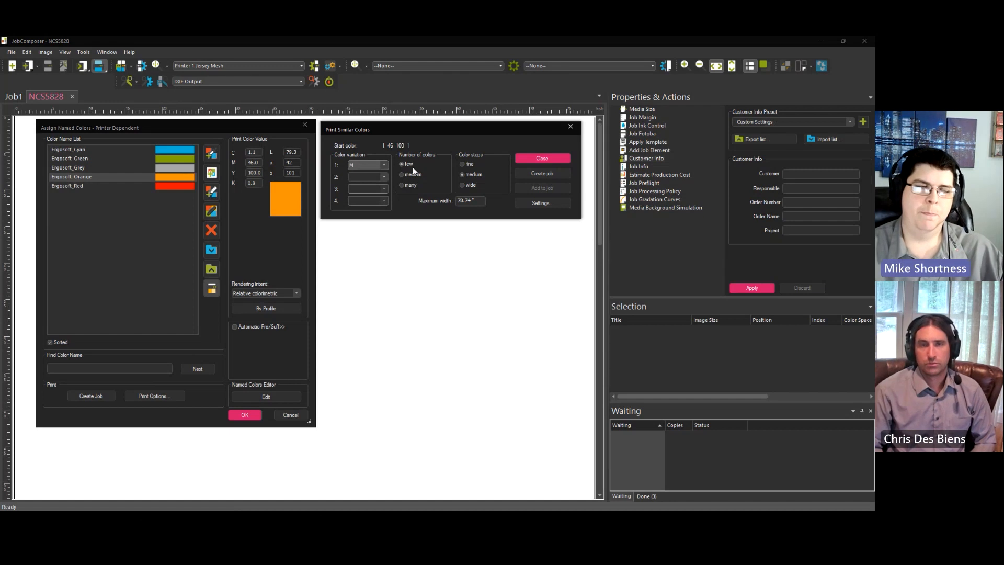
click(409, 184)
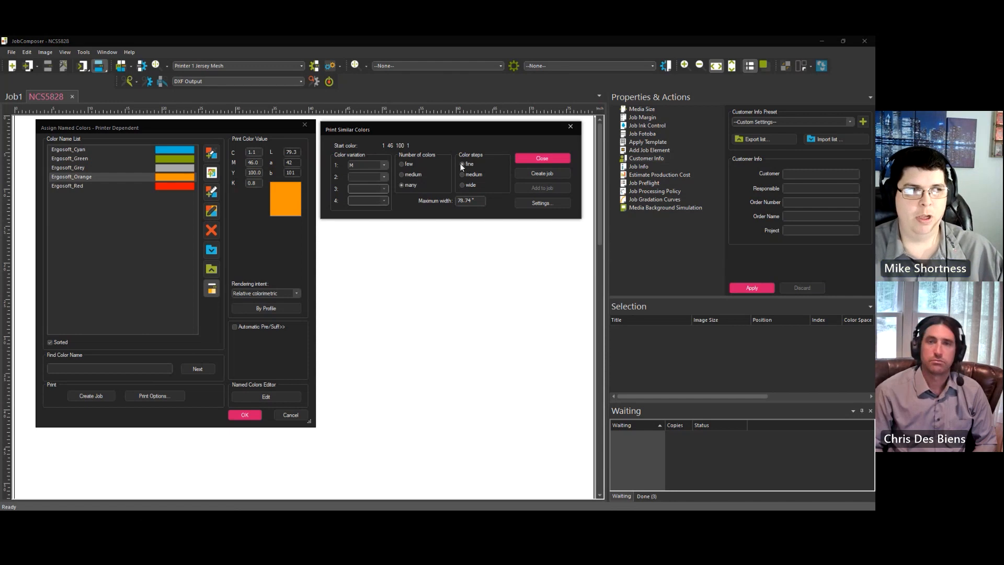
click(535, 174)
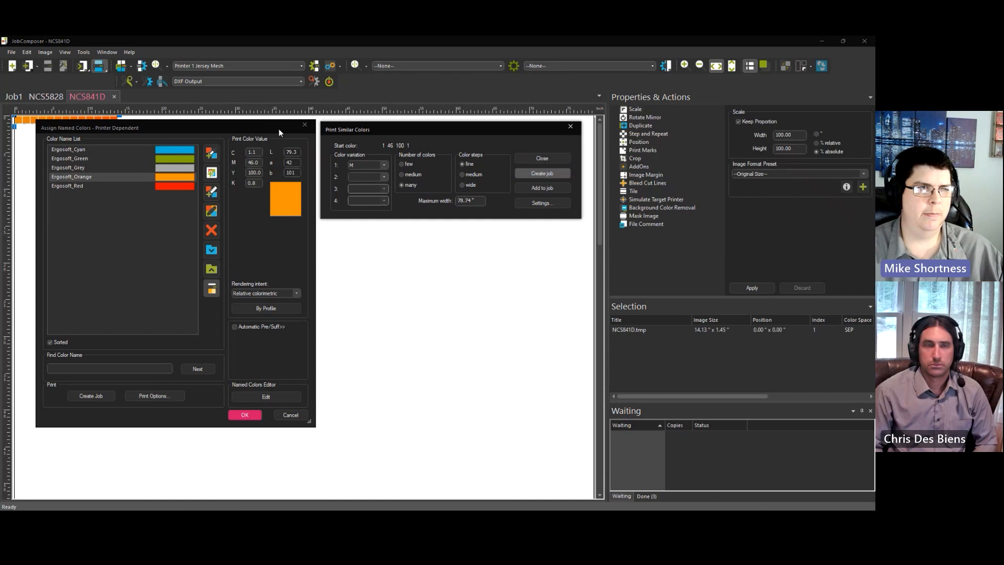
drag(267, 126, 251, 184)
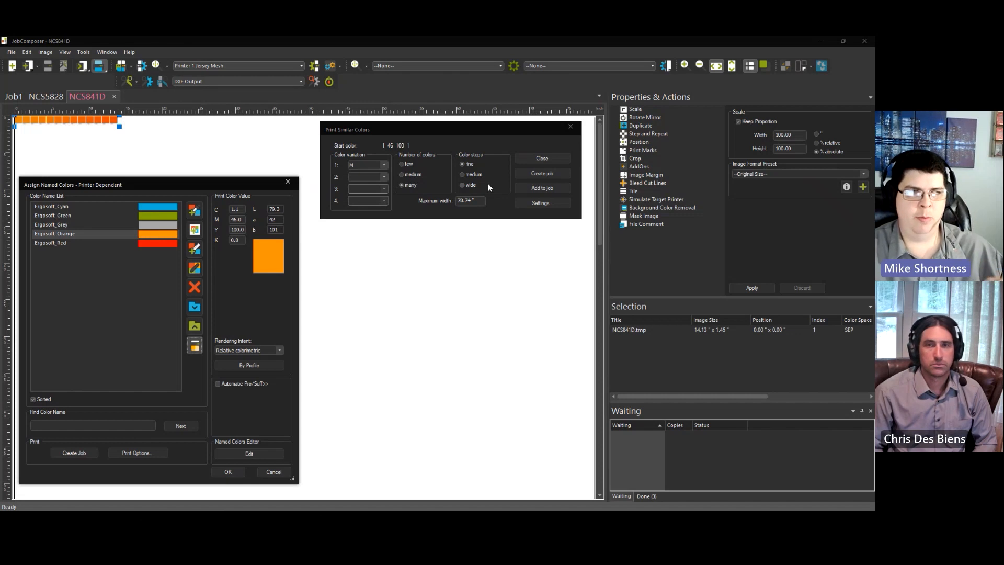
- In the color variation settings, set the fine color step to 1 and the medium step to 4 for all four variations
click(537, 204)
drag(460, 106, 418, 238)
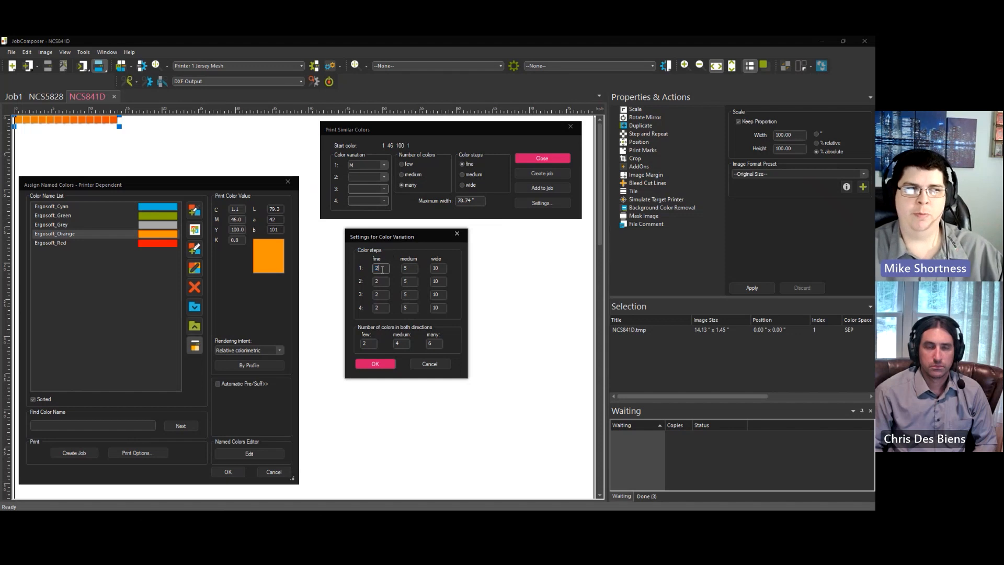
double_click(381, 269)
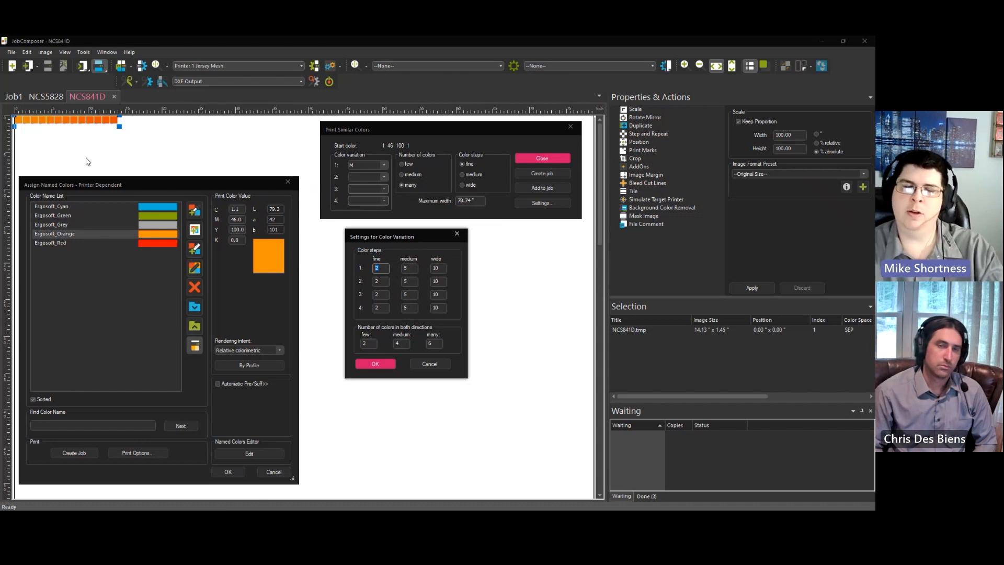
text(1)
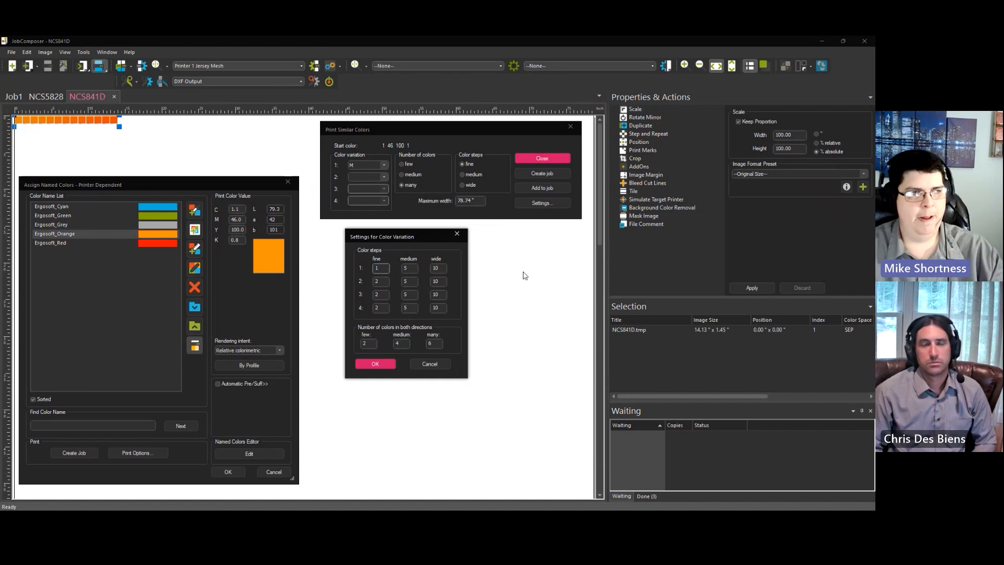
key(Tab)
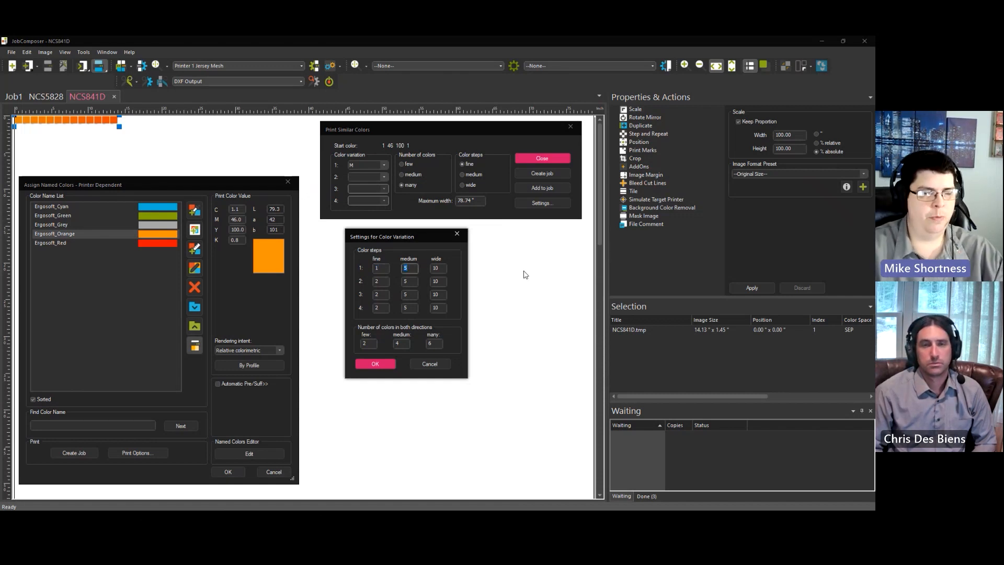
text(4)
key(Tab)
key(Tab)
key(Tab)
text(4)
key(Tab)
key(Tab)
text(14)
key(BackSpace)
key(Tab)
text(4)
key(Tab)
key(Tab)
text(1)
key(Tab)
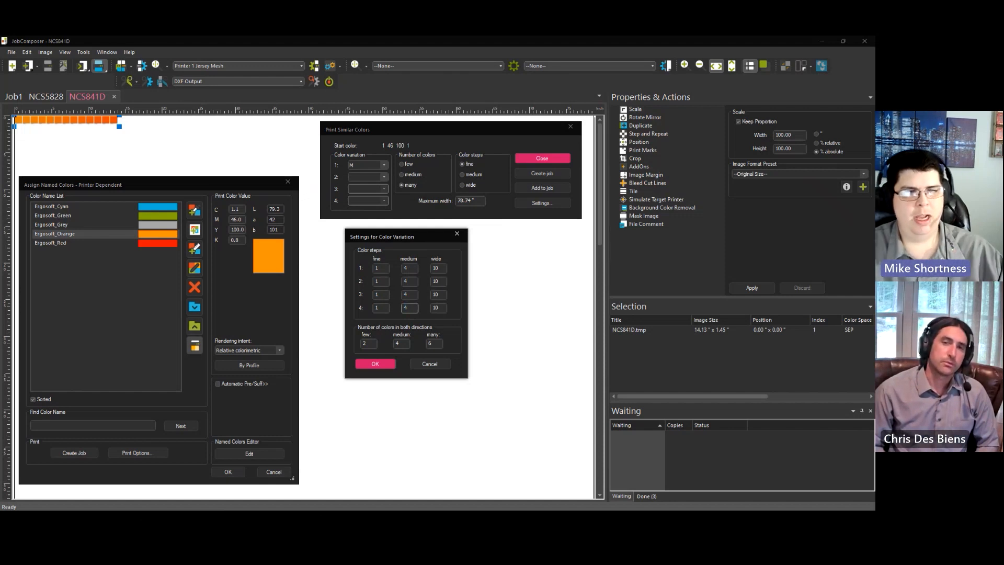
- Set the number of colors in both directions to 4 for few, 8 for medium and 12 for many, and accept the settings
drag(369, 344, 350, 346)
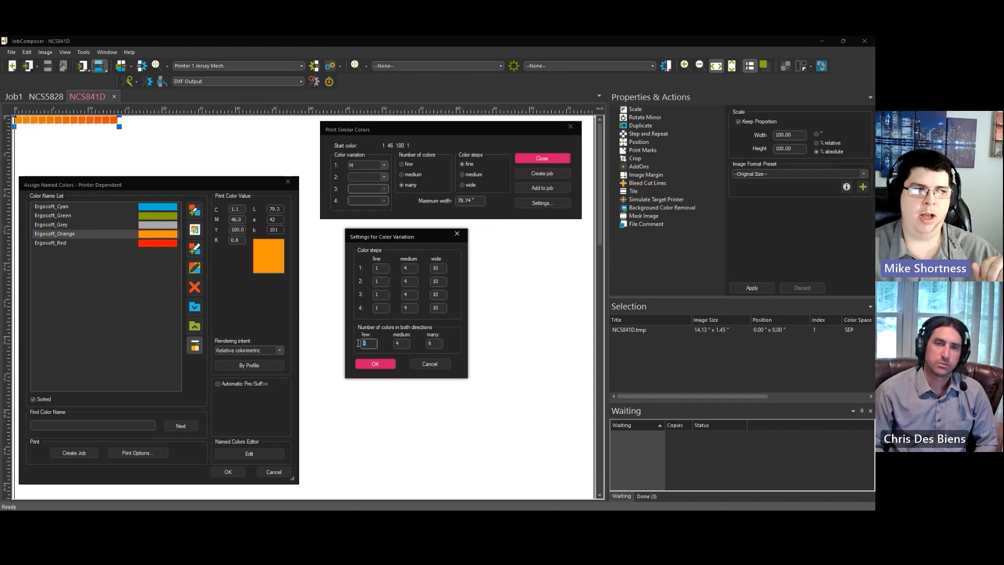
text(4)
key(Tab)
text(8)
key(Tab)
text(12)
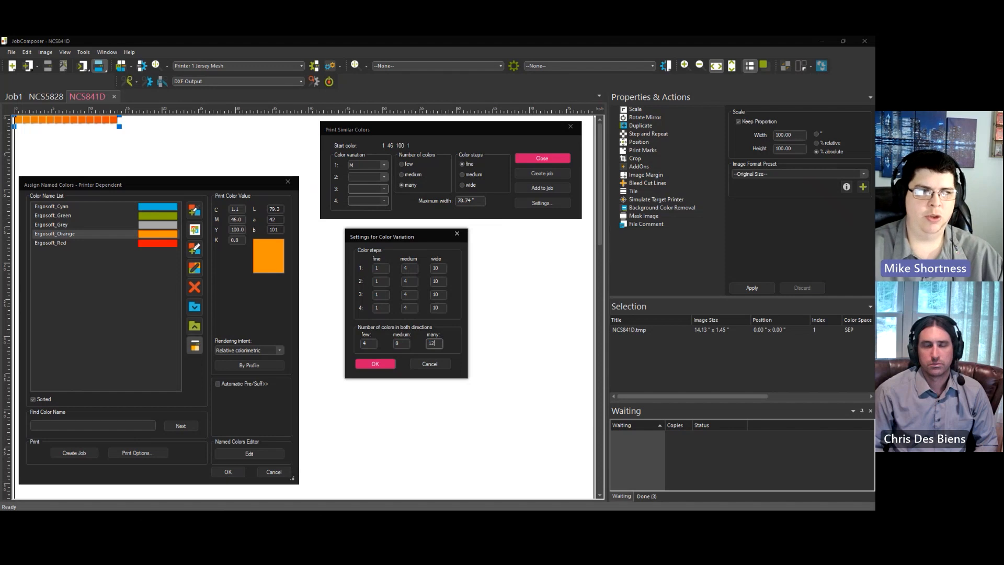
click(370, 368)
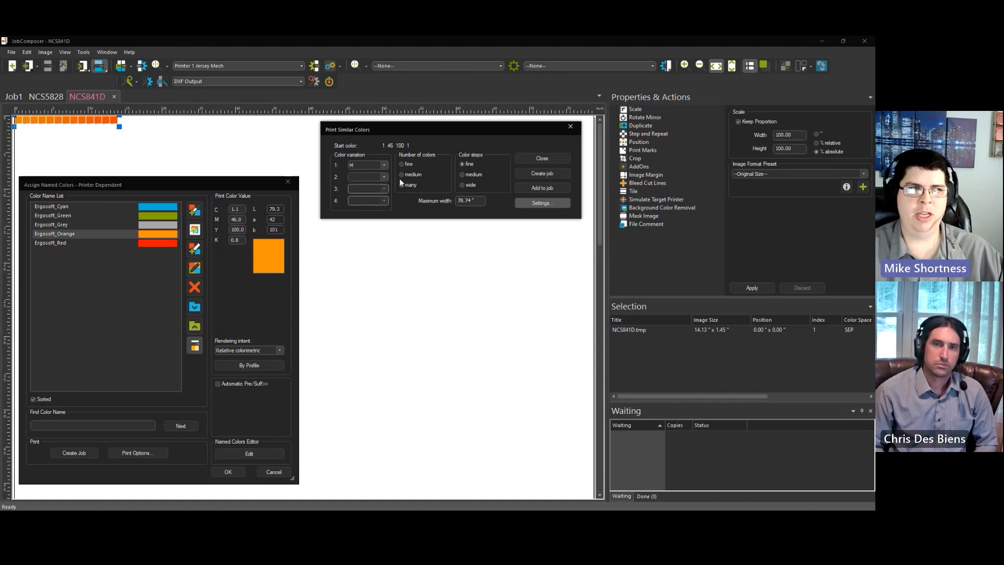
- Add the M variation of Ergosoft_Orange with the updated settings to the current job, and review the color variation settings
click(536, 187)
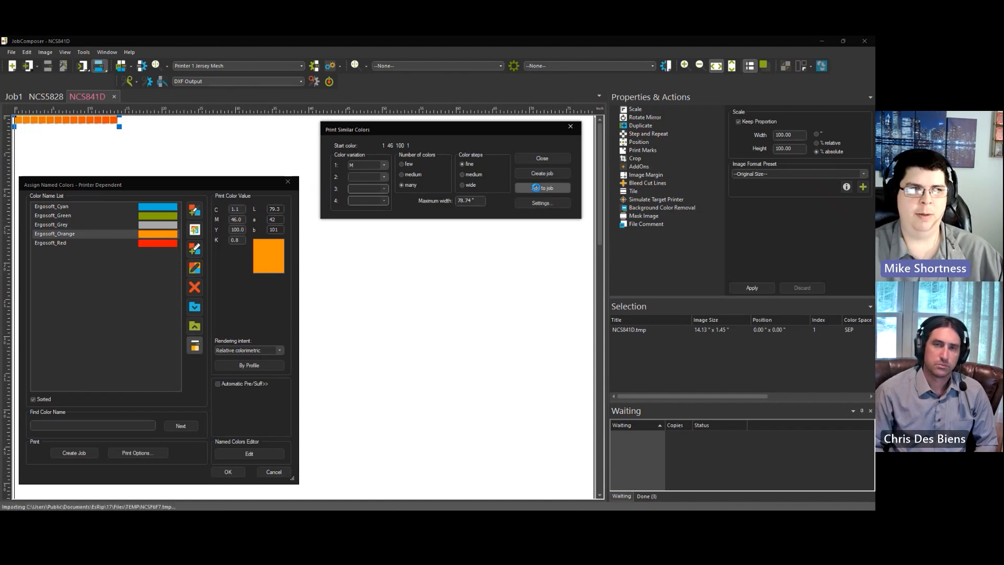
drag(486, 134, 488, 168)
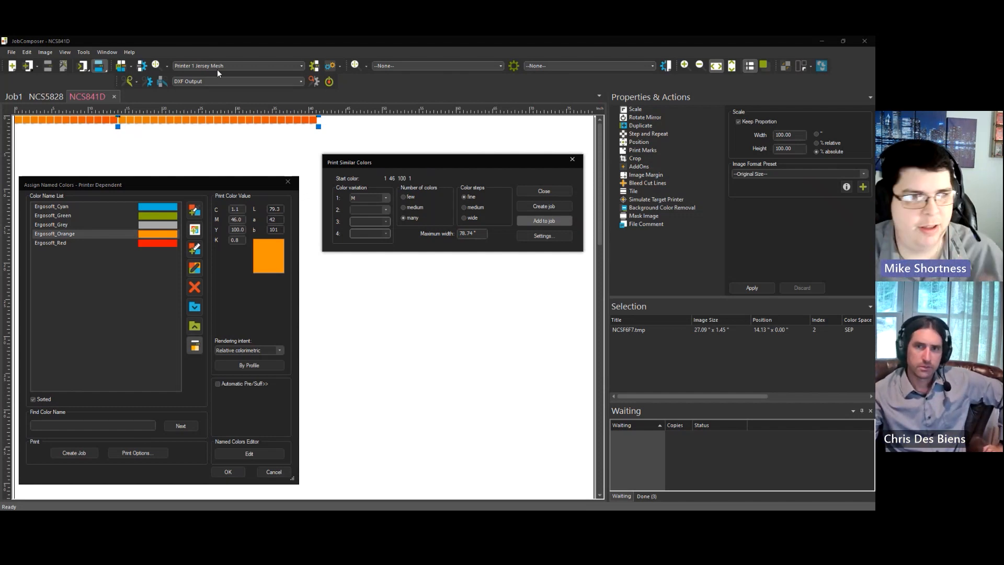
click(564, 240)
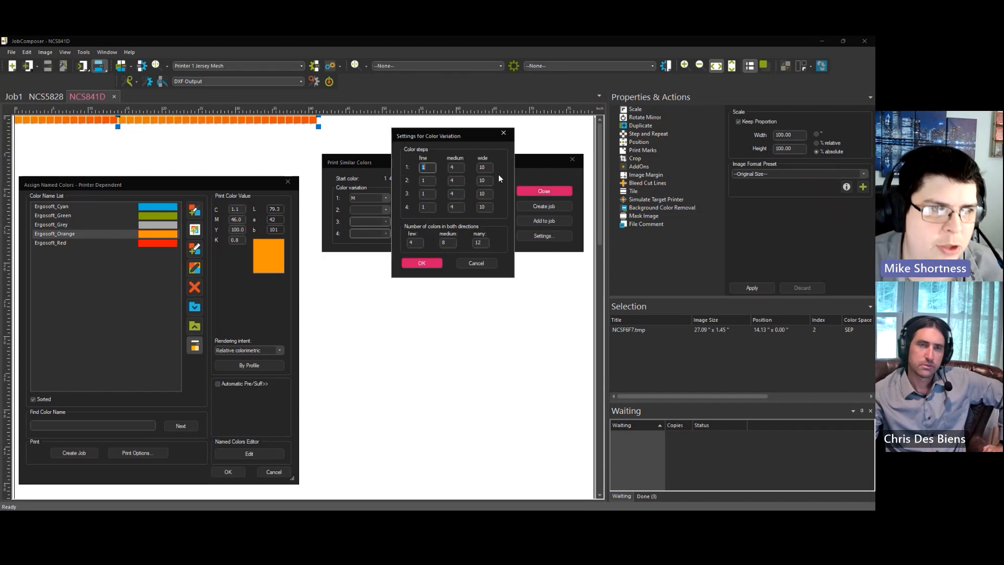
drag(452, 137, 456, 275)
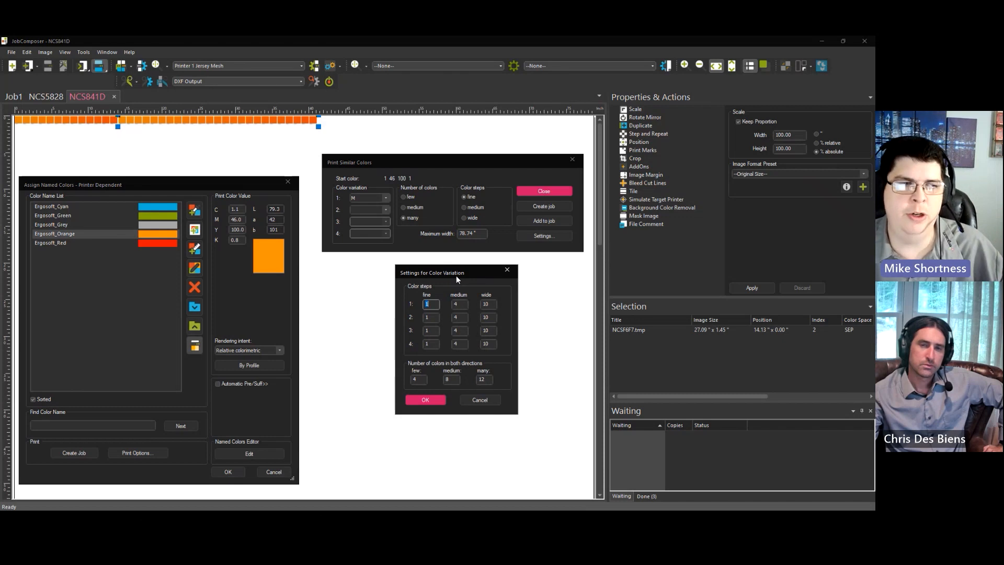
click(427, 399)
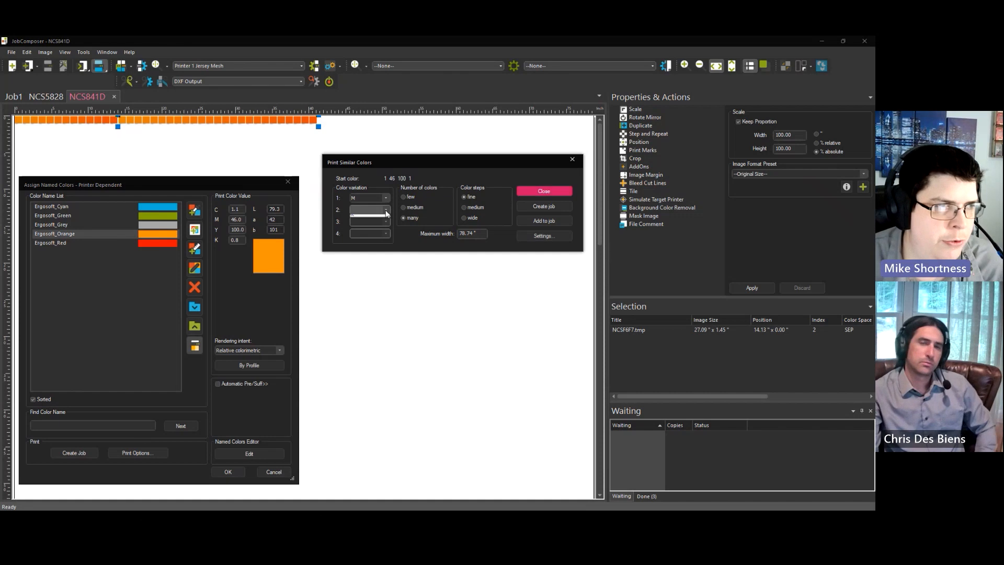
- Set the second color variation to Y and add the resulting M and Y variation grid to the current job
click(387, 210)
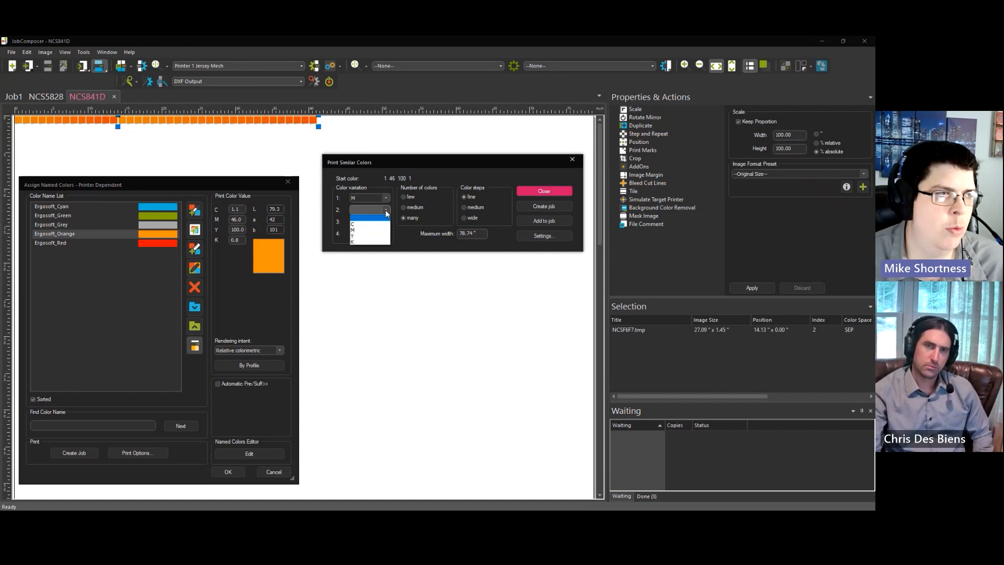
click(374, 236)
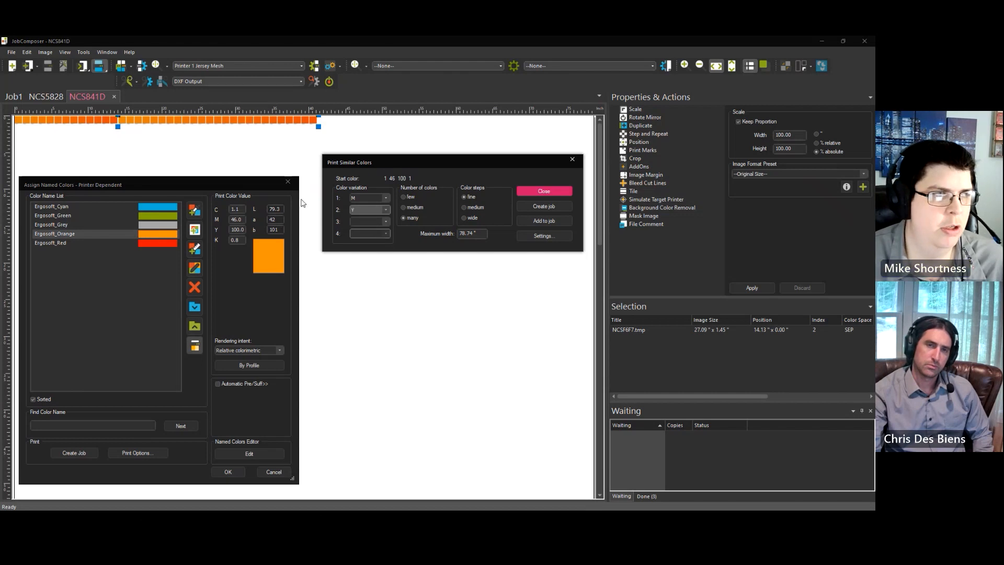
drag(256, 185, 248, 160)
drag(341, 164, 347, 356)
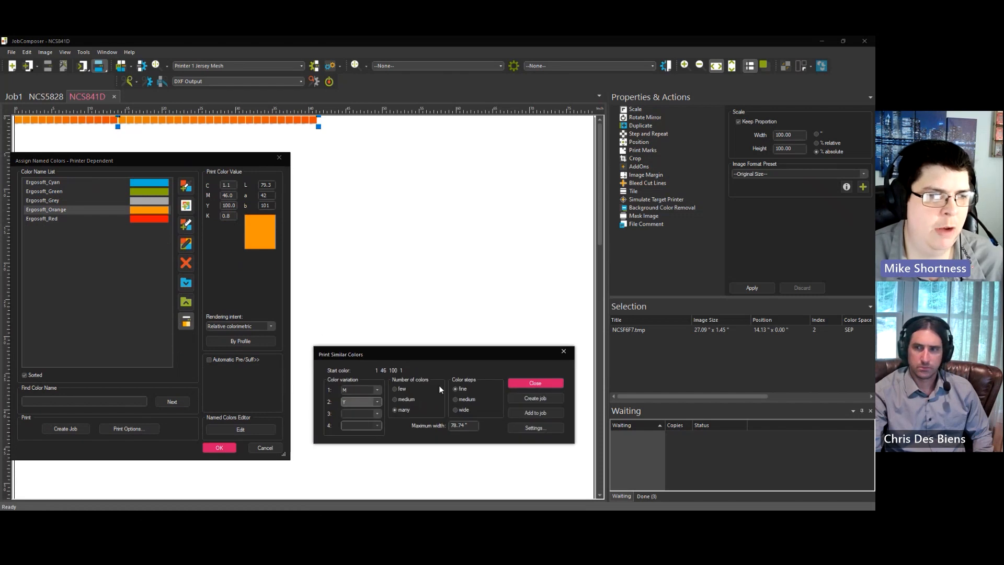
click(529, 416)
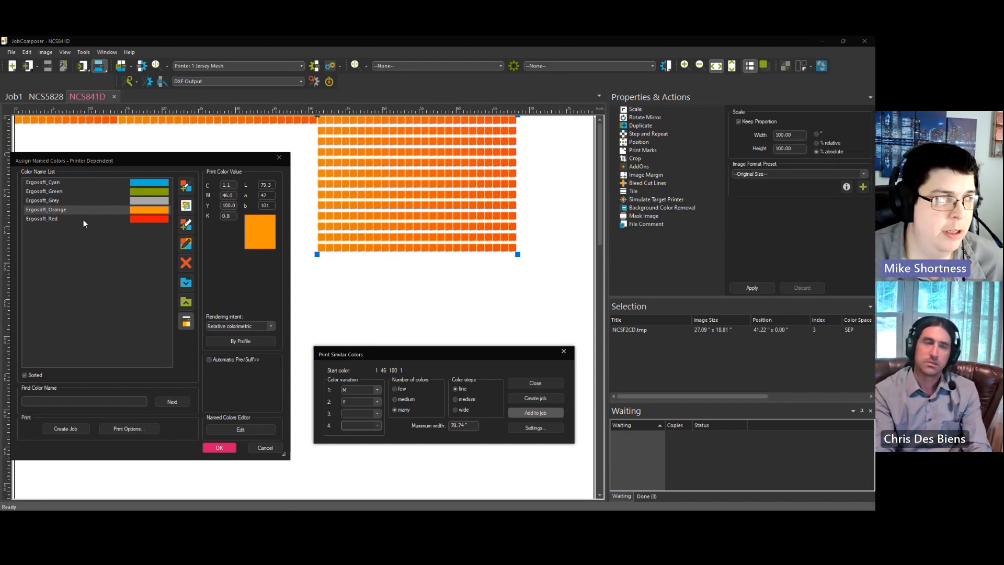
- Select Ergosoft_Red as the start color and add its fine M and Y variation grid with many colors to the current job
click(65, 192)
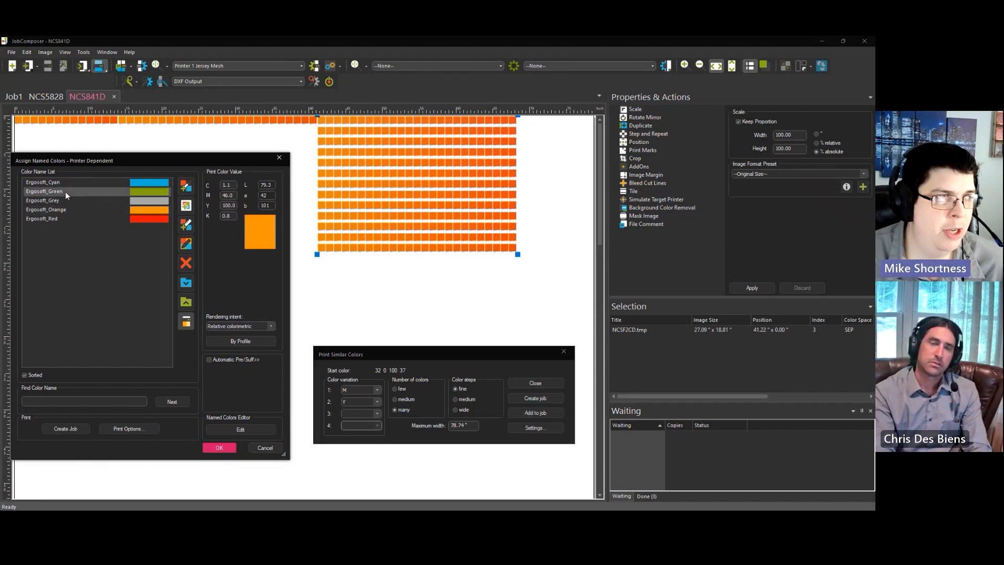
click(91, 220)
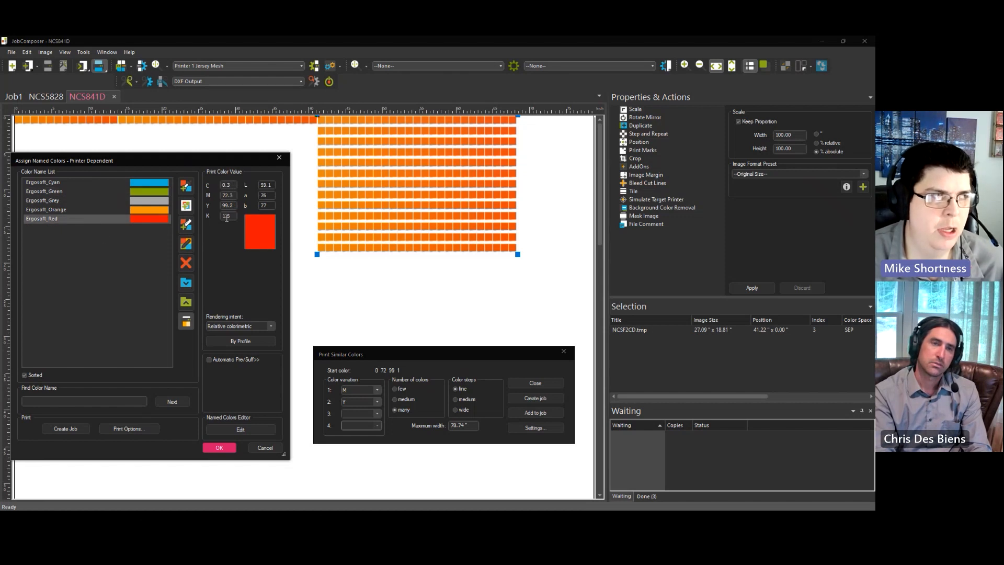
double_click(235, 195)
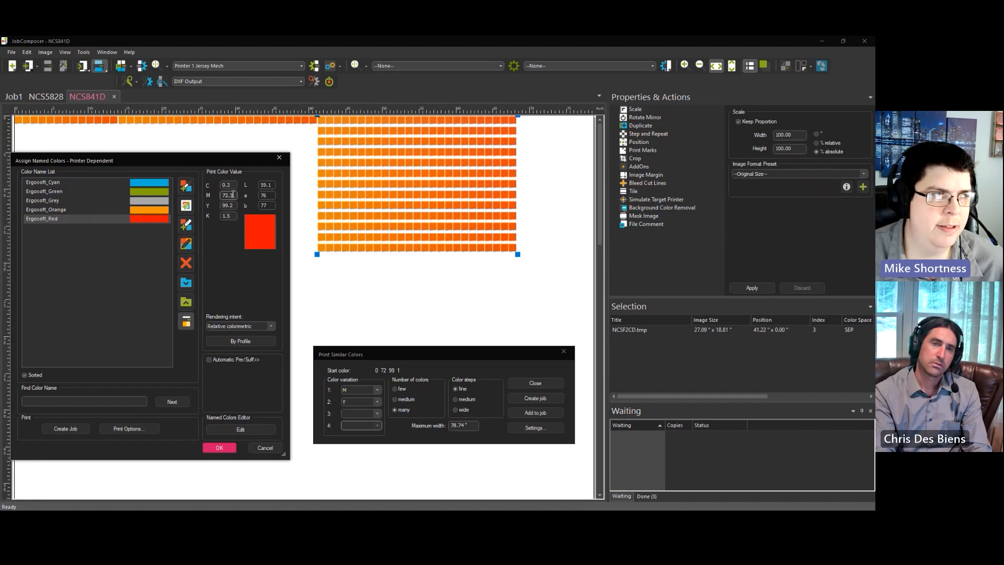
drag(368, 363, 366, 282)
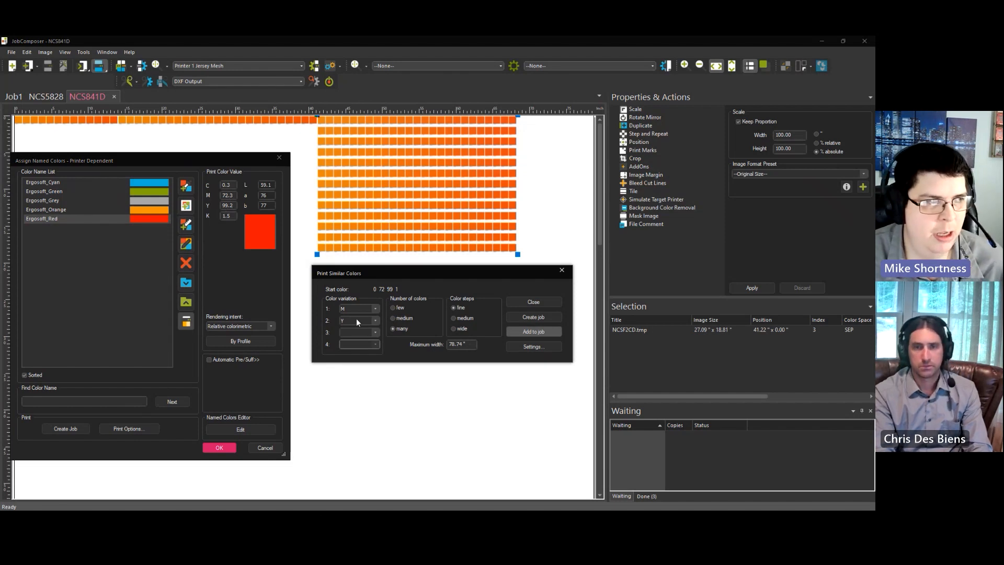
click(528, 331)
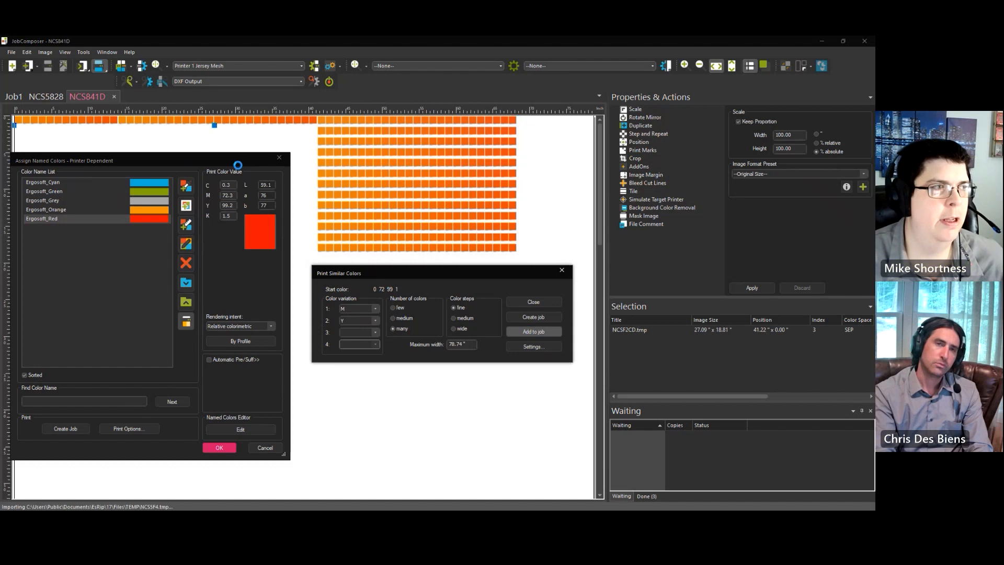
- Move the dialogs off the color grids, close the similar colors dialog and accept the named color assignments
drag(133, 159, 165, 286)
drag(367, 273, 383, 274)
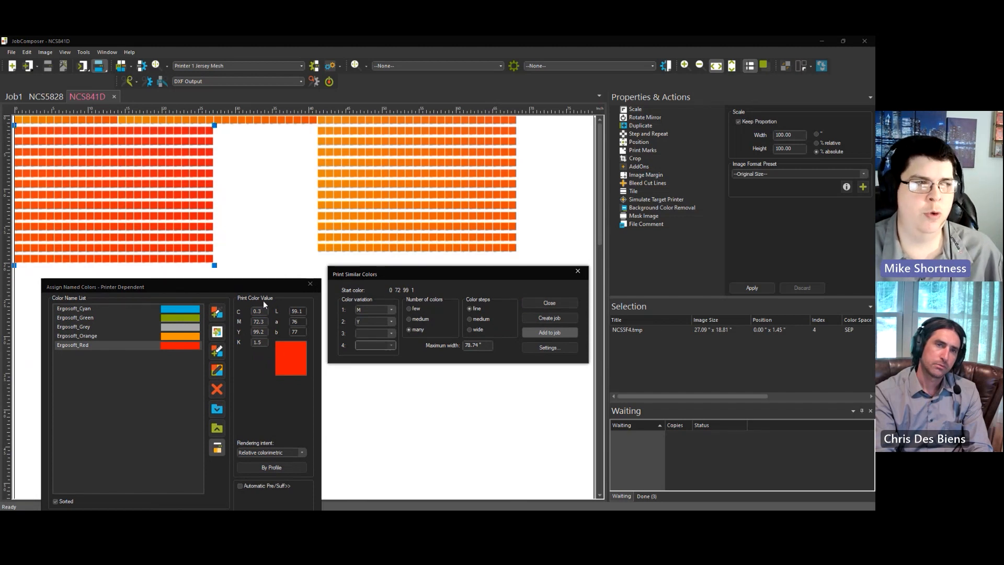
drag(258, 285, 259, 193)
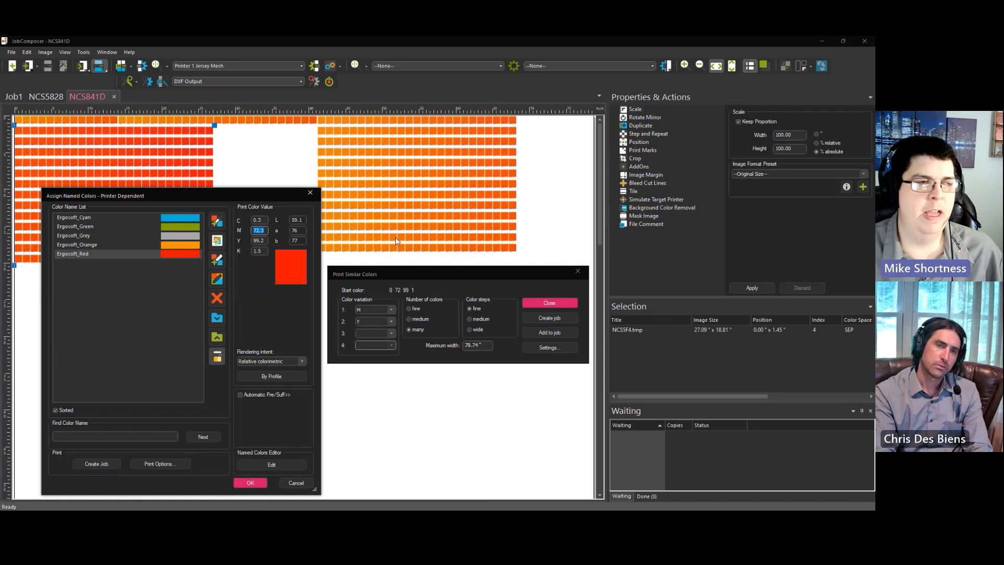
click(554, 305)
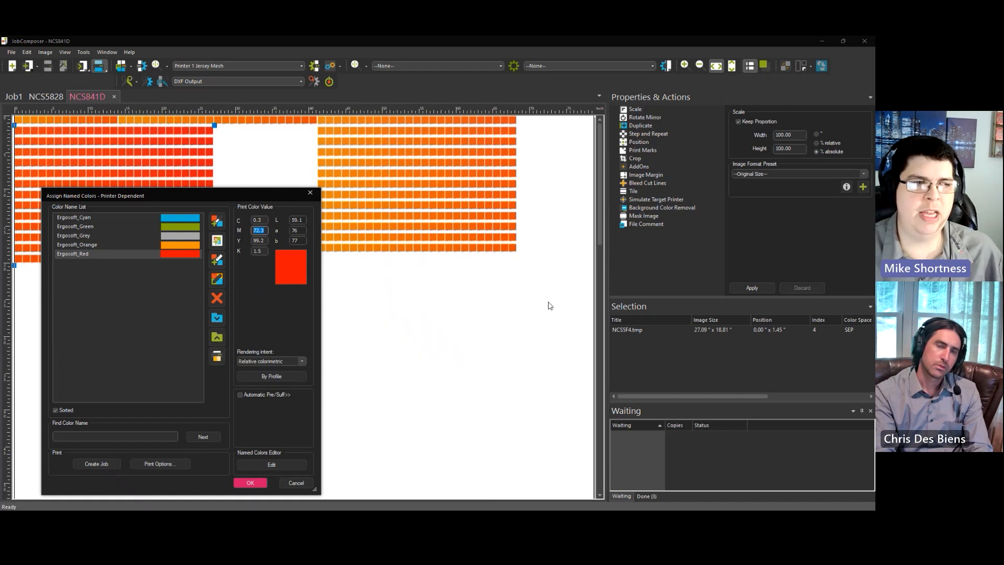
drag(285, 198, 302, 171)
click(264, 455)
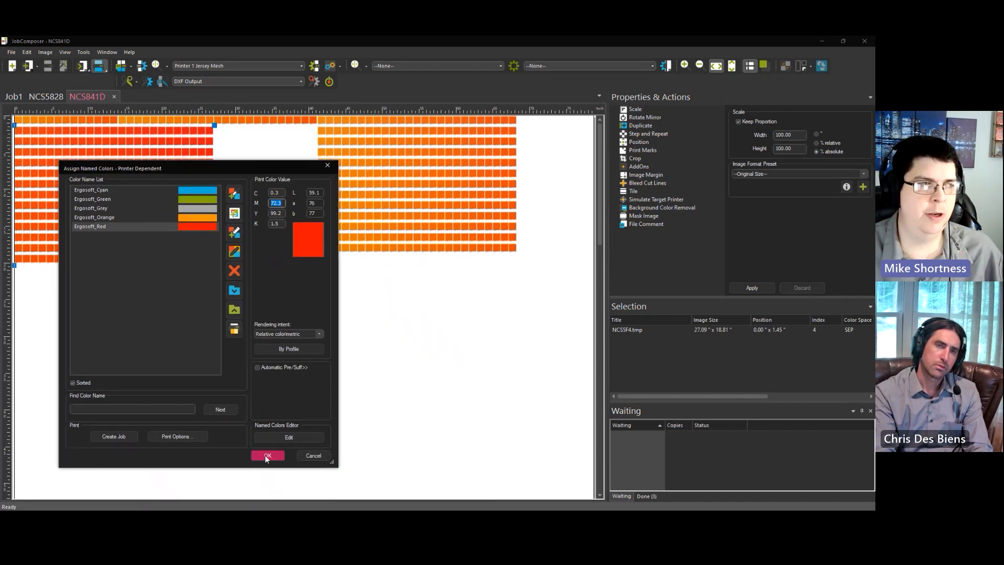
click(330, 270)
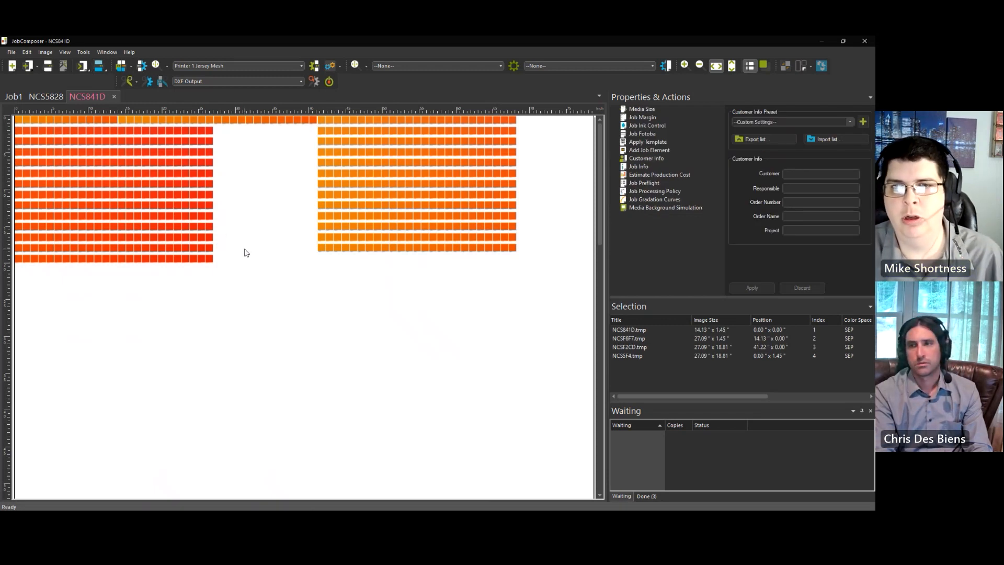
- Delete the two single-row orange strips and place the red and orange variation grids side by side at the job's upper edge
drag(184, 259, 194, 305)
drag(244, 140, 86, 98)
key(Delete)
drag(209, 209, 198, 153)
click(356, 184)
drag(369, 194, 285, 167)
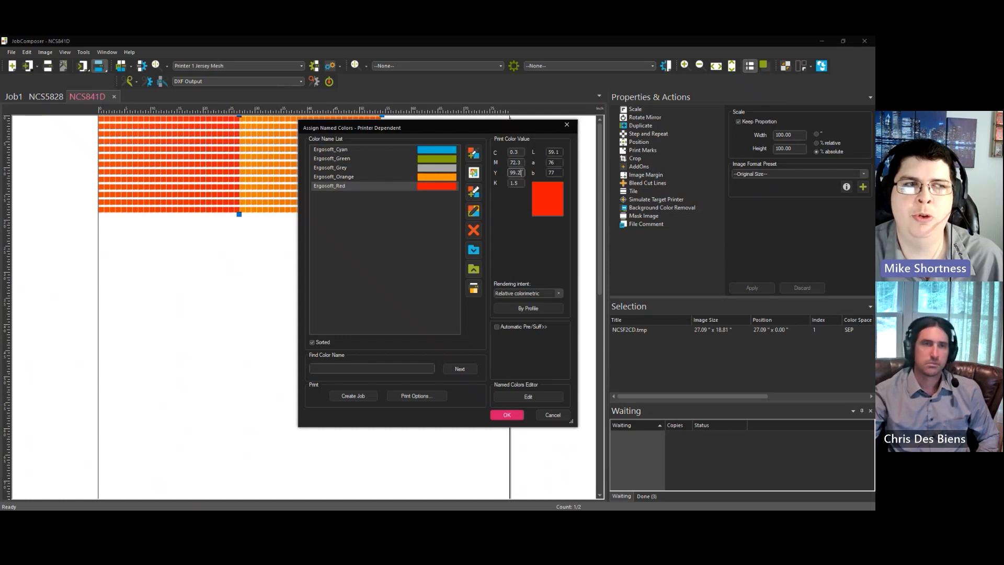
- Examine the C, M, Y and K print values of Ergosoft_Red in the named color assignments, and close the dialog
click(516, 183)
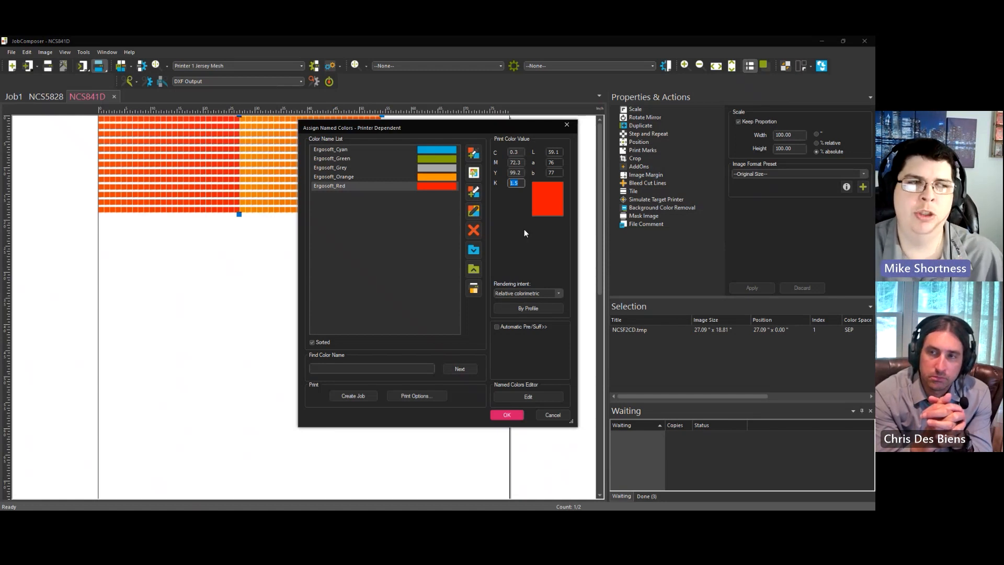
click(514, 152)
click(514, 162)
click(508, 172)
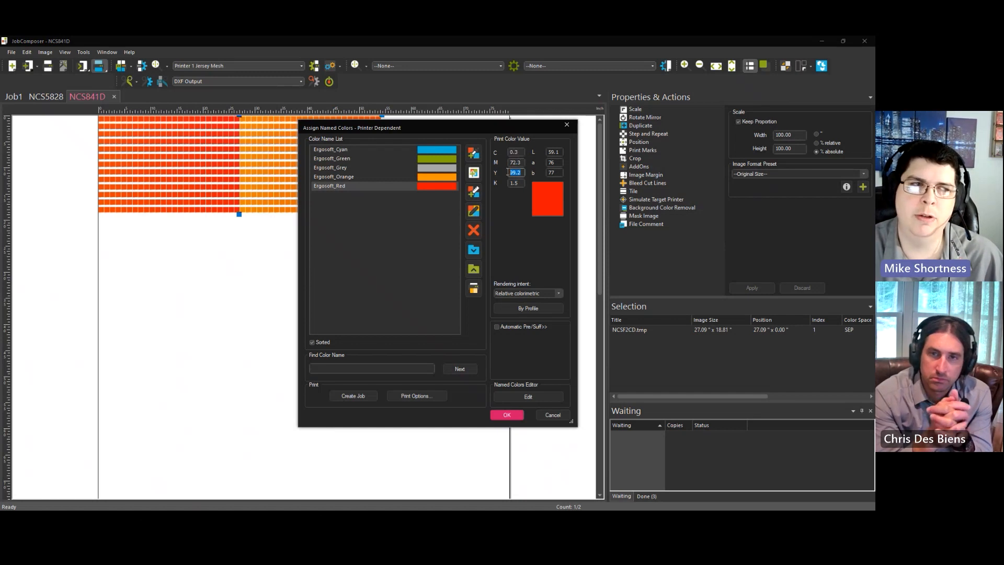
click(513, 417)
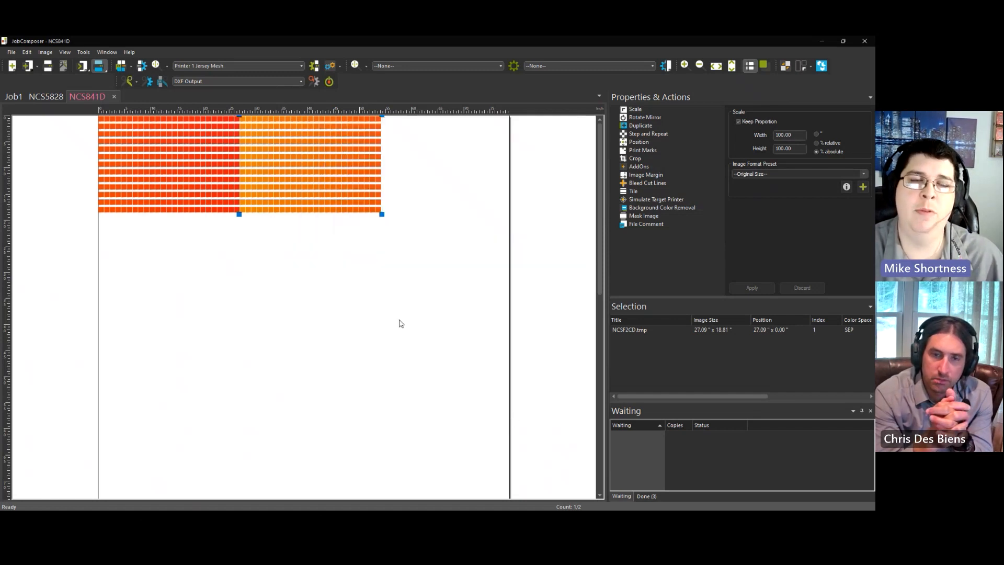
click(340, 260)
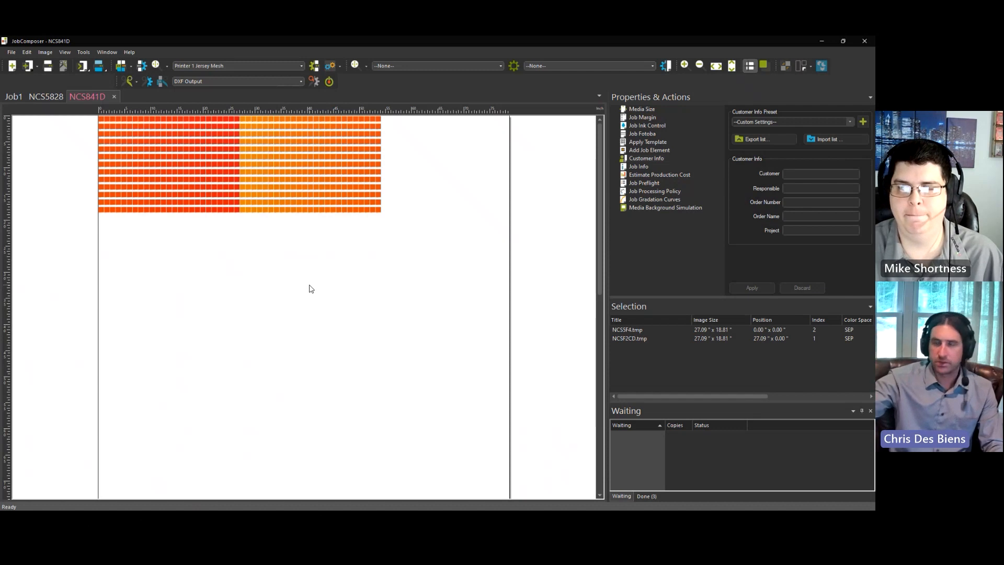
click(99, 66)
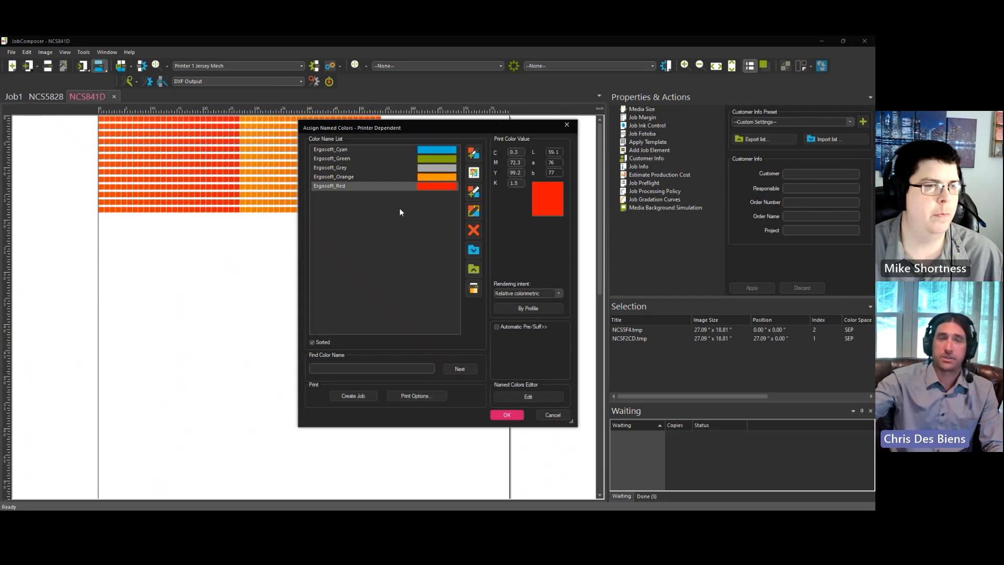
click(503, 415)
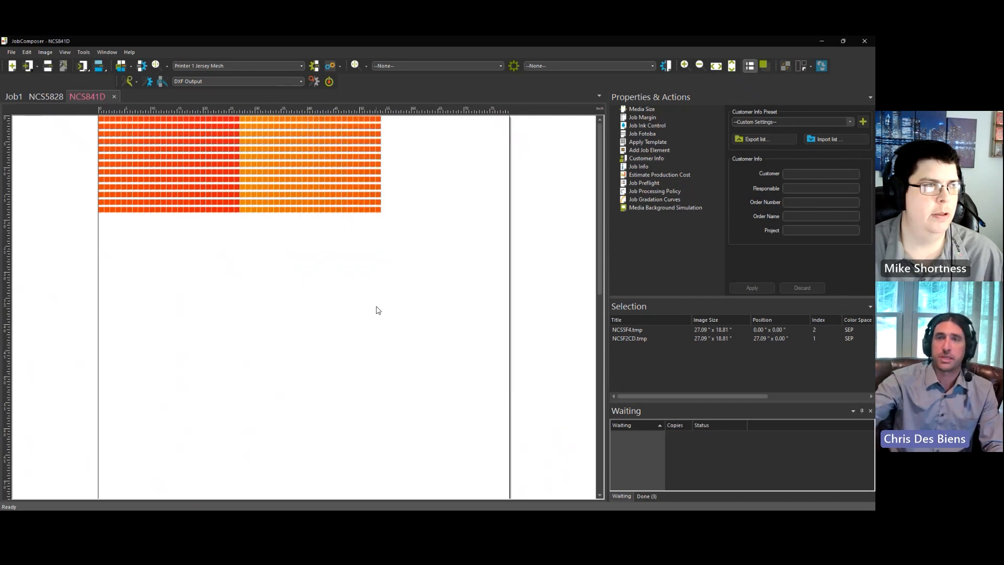